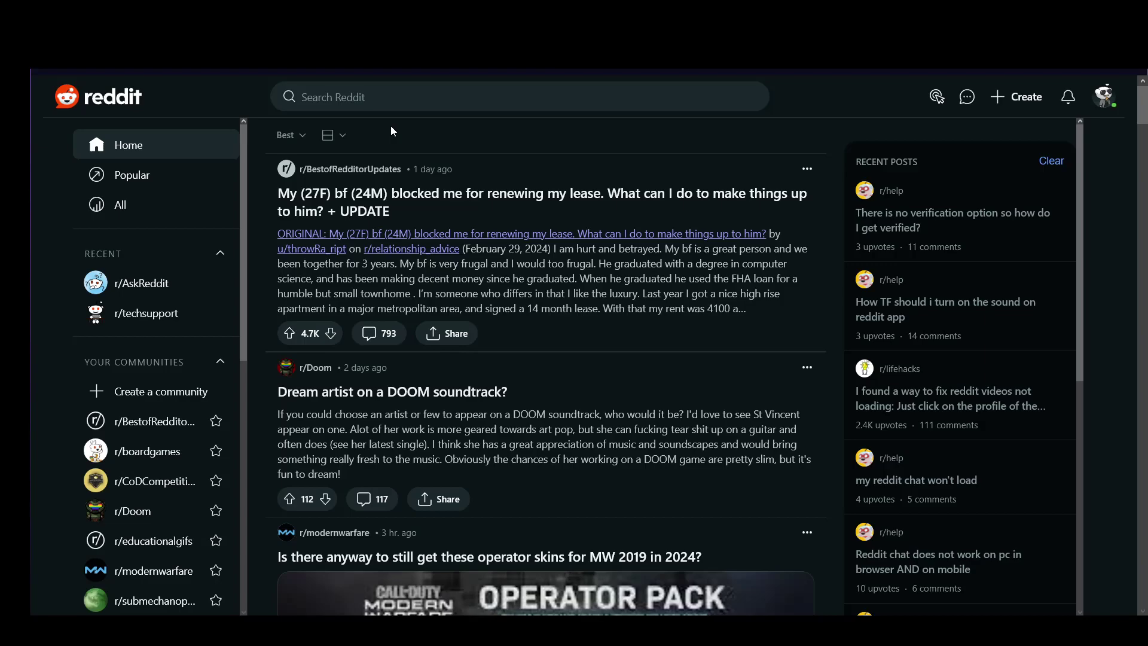
Open the Reddit account menu from the avatar at the top right.
click(1104, 96)
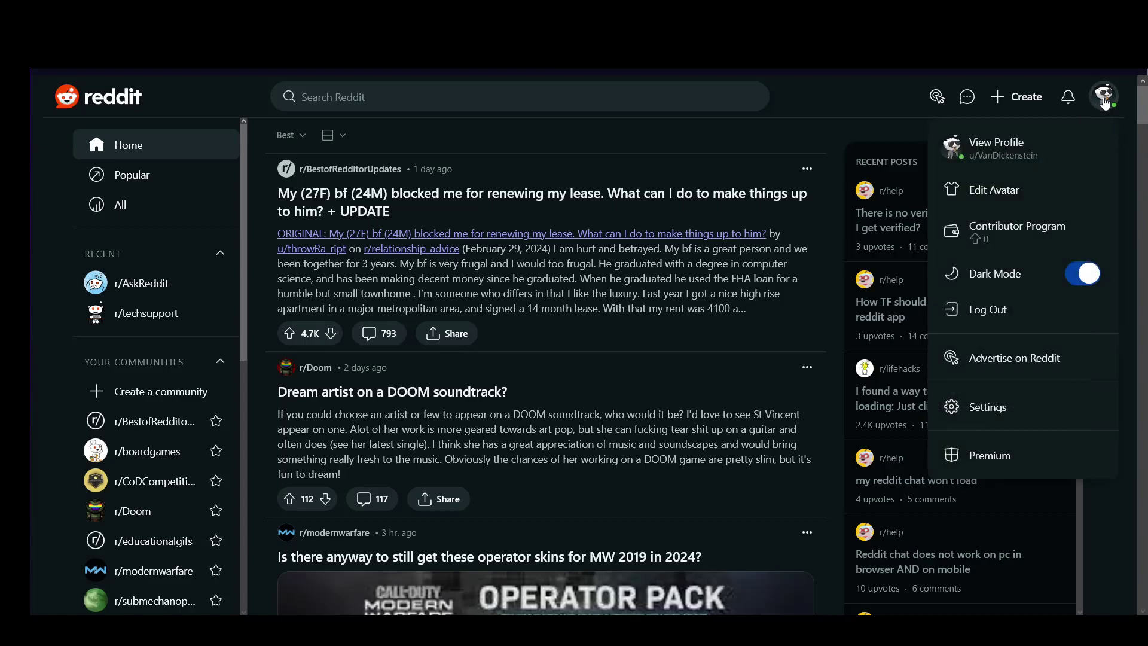
Go to 'View Profile' to show 2 post karma and 244 comment karma.
click(990, 142)
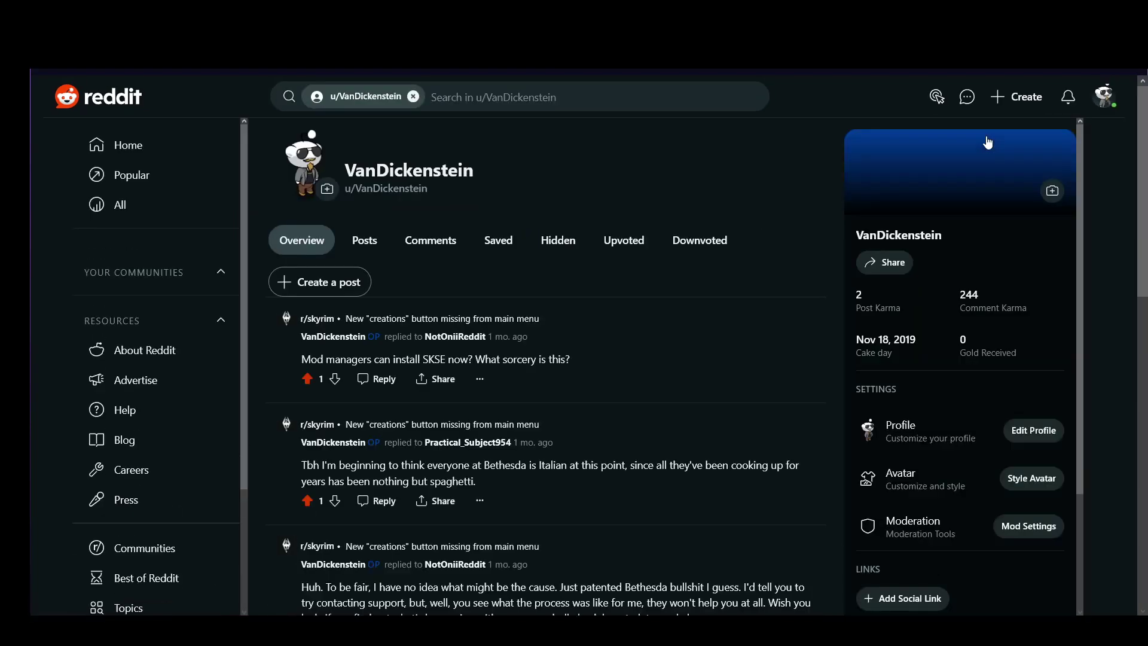